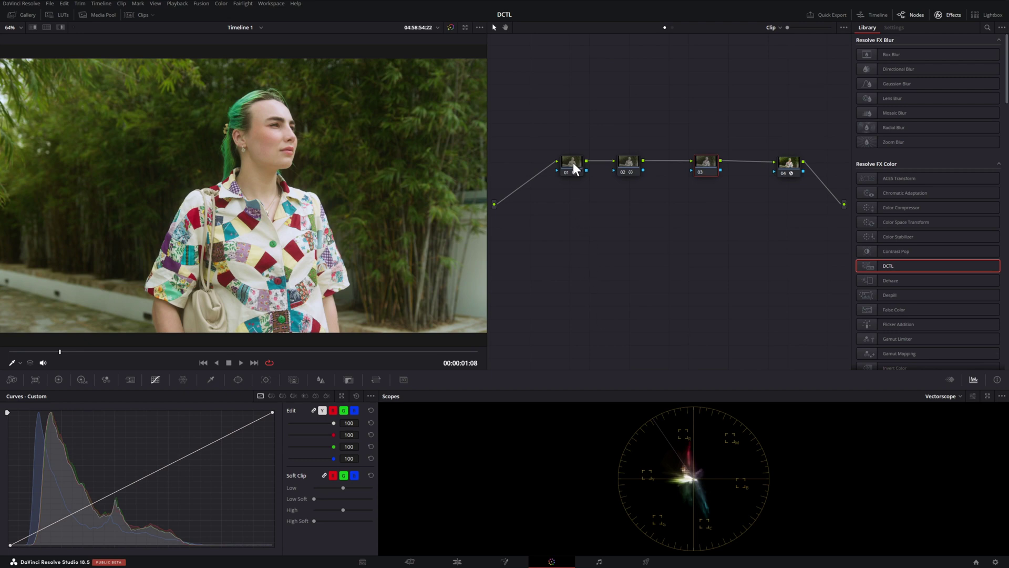
# Review the CSTs on nodes 01 and 04, toggle node 02 off and back on, then select node 03.
pyautogui.moveTo(573, 163); pyautogui.dragTo(573, 162)
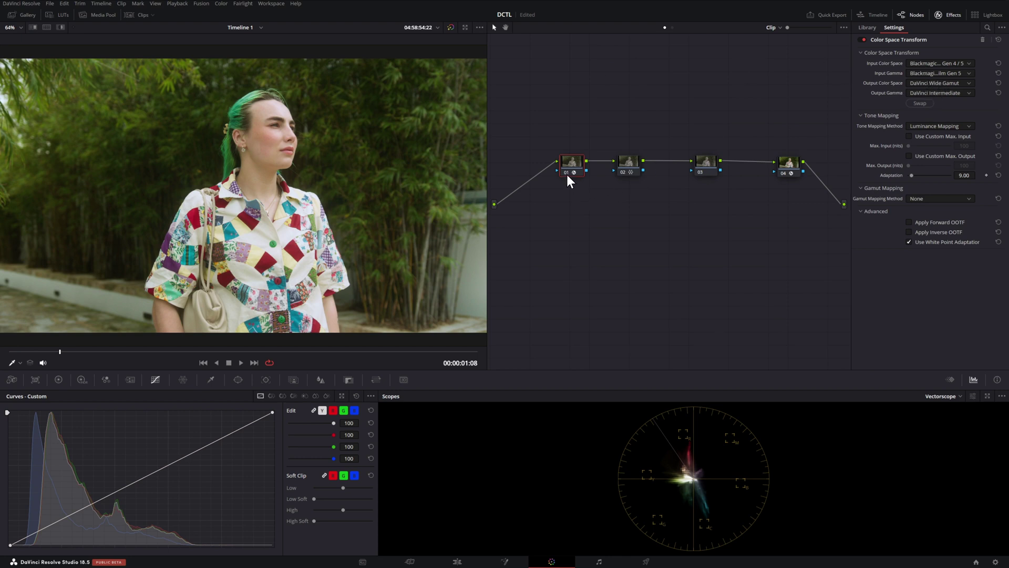
pyautogui.click(793, 168)
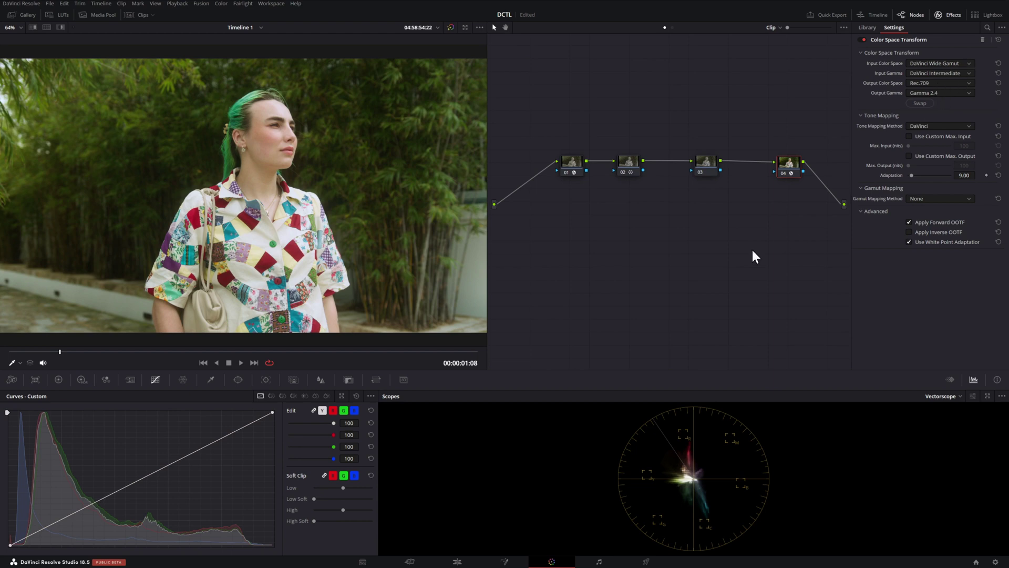
pyautogui.click(630, 169)
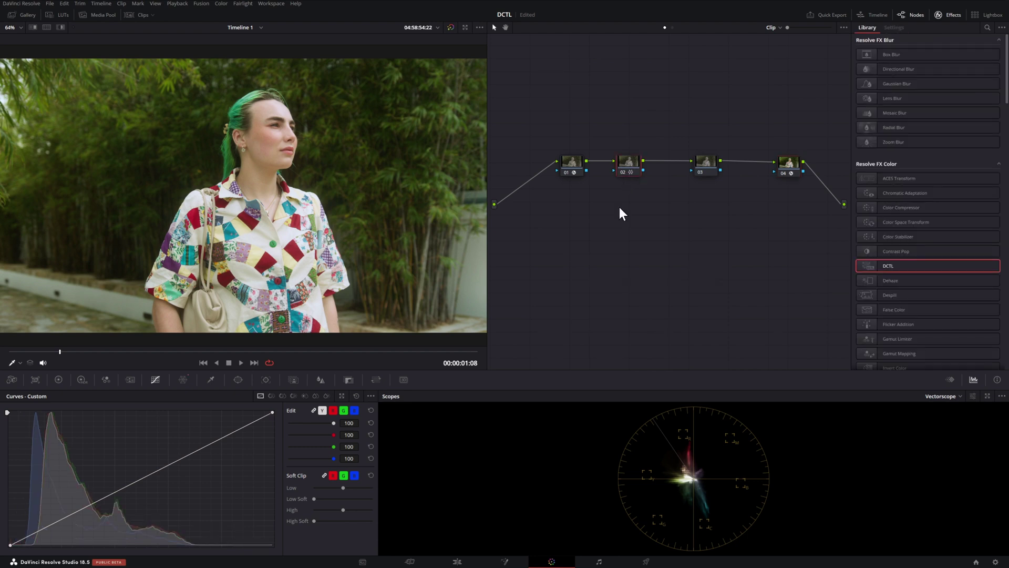
pyautogui.click(622, 173)
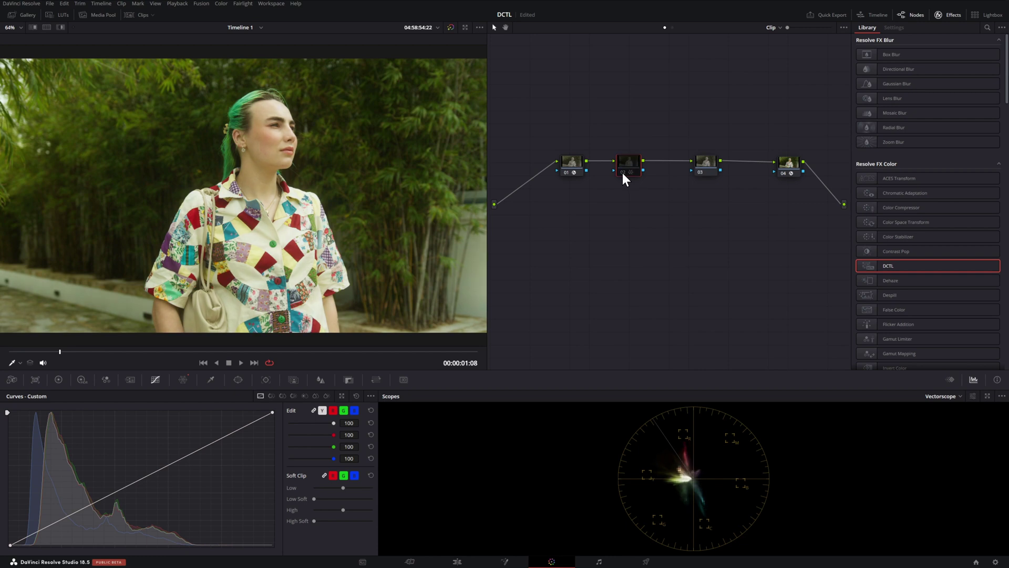
pyautogui.click(622, 172)
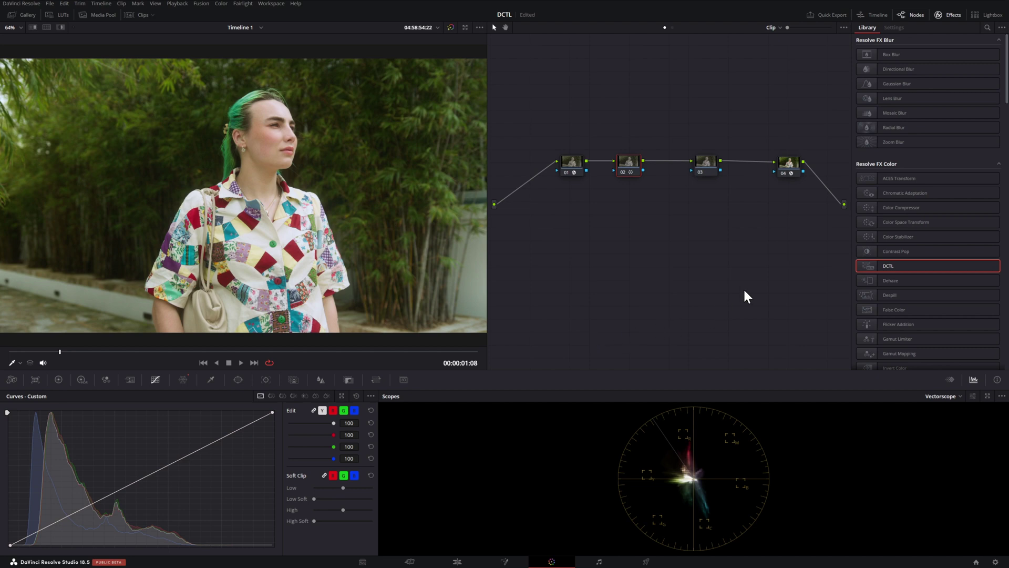
pyautogui.click(709, 169)
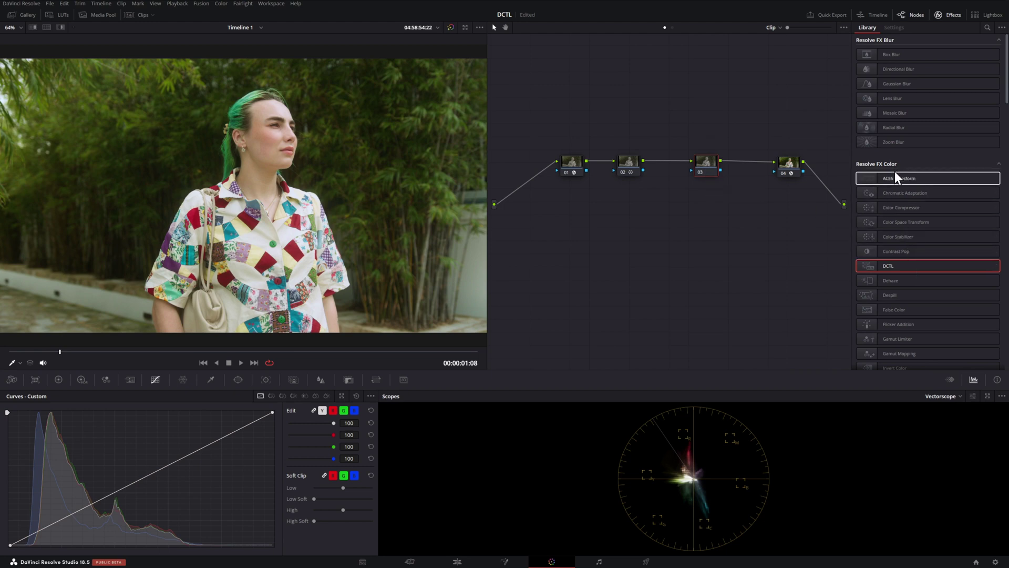
# Apply the PixelTools_hueShift_Win DCTL to node 03 and set Global Sat to 0.596.
pyautogui.moveTo(901, 266); pyautogui.dragTo(710, 167)
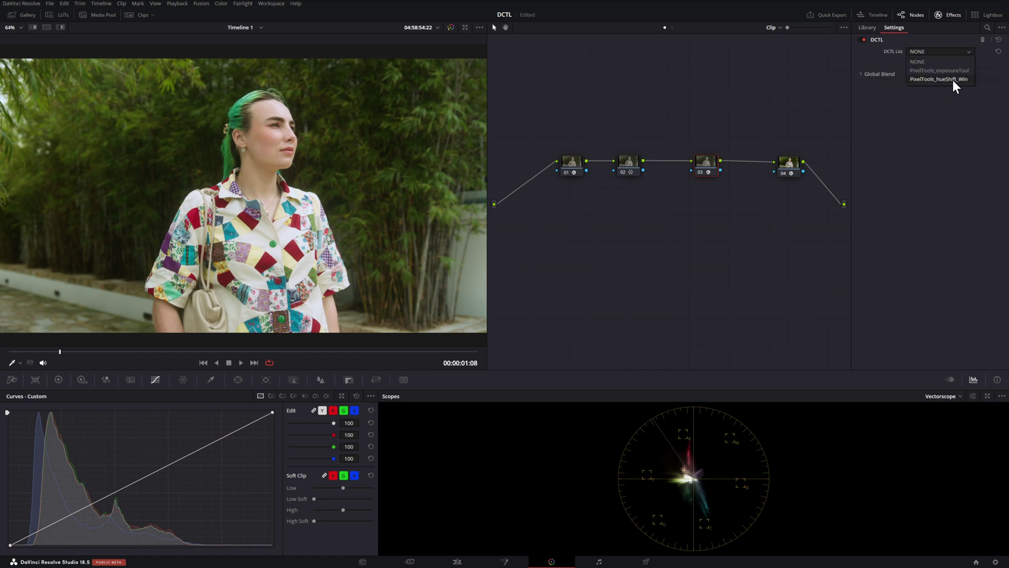
pyautogui.click(952, 80)
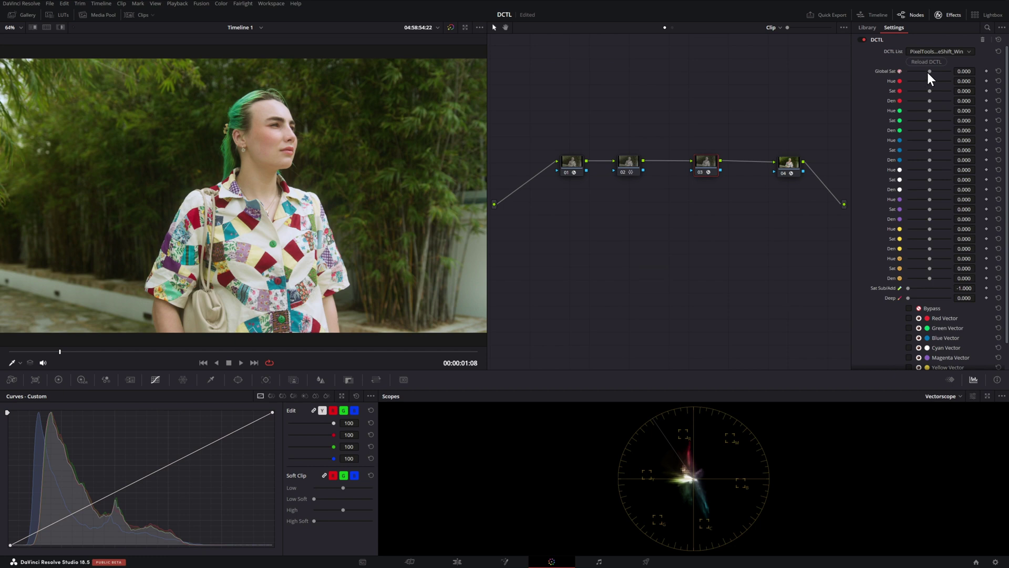
pyautogui.moveTo(934, 72); pyautogui.dragTo(920, 76)
# Test the red Hue and Sat sliders, then reset each back to zero.
pyautogui.moveTo(929, 79); pyautogui.dragTo(944, 80)
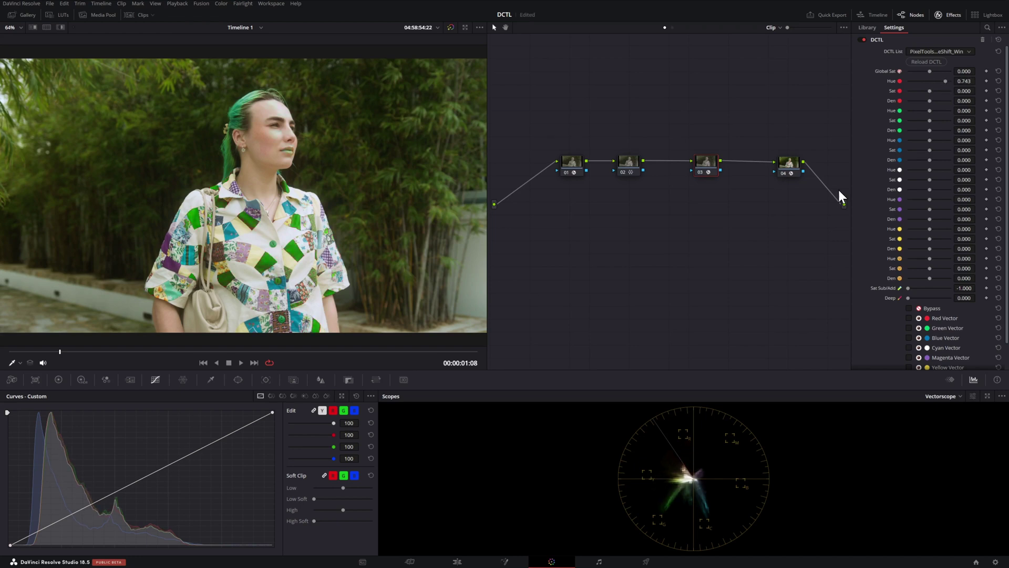
pyautogui.doubleClick(891, 80)
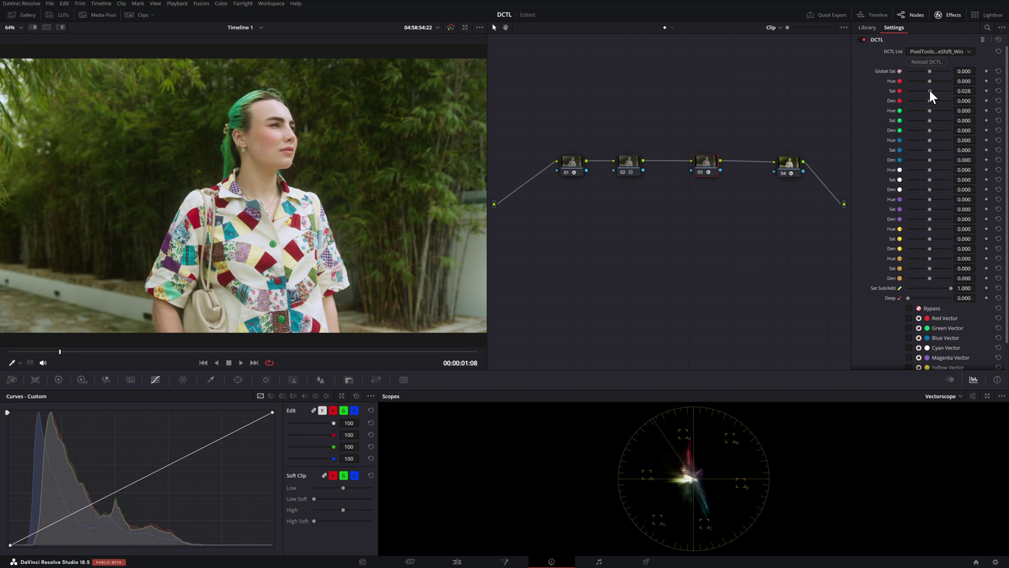
pyautogui.moveTo(929, 90); pyautogui.dragTo(947, 92)
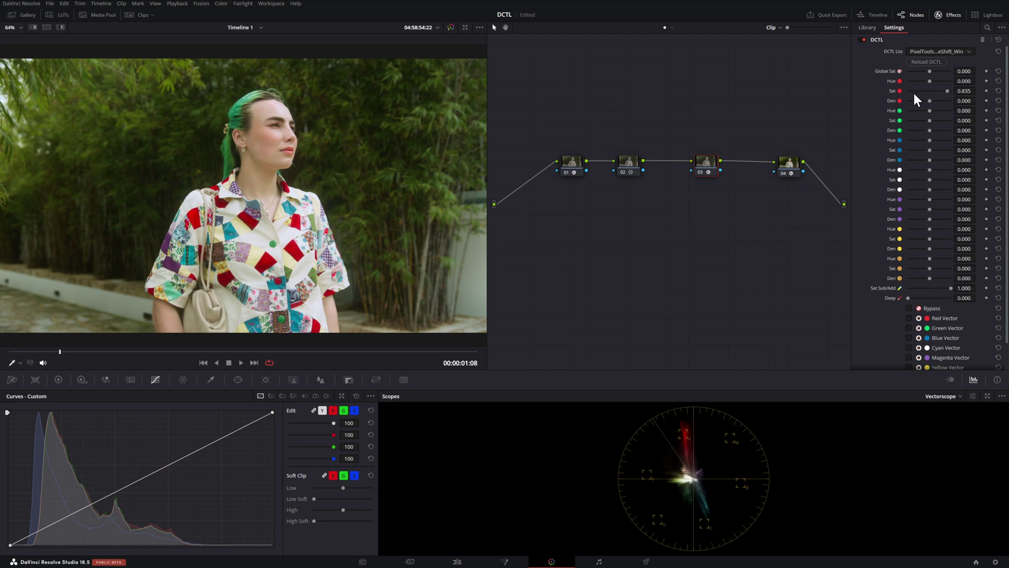
pyautogui.doubleClick(947, 91)
pyautogui.doubleClick(875, 286)
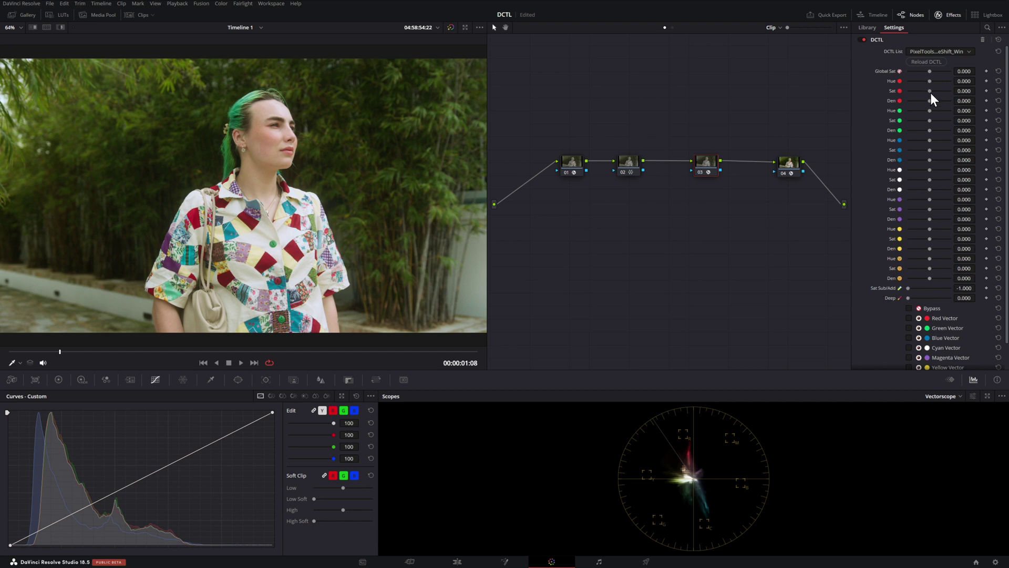
# Try red Sat in subtractive mode, then reset red Sat and Den to 0.000.
pyautogui.moveTo(929, 89); pyautogui.dragTo(941, 89)
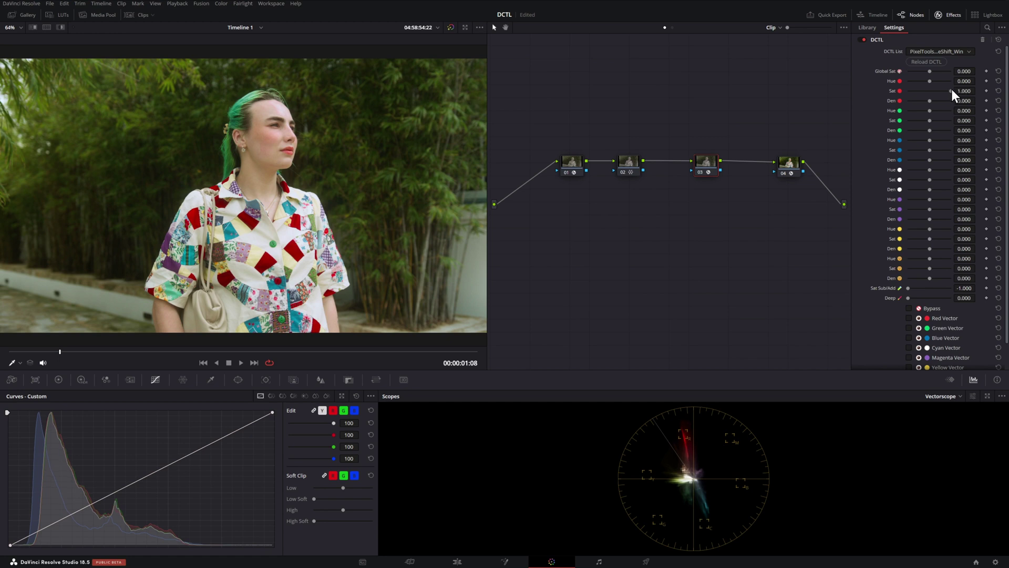
pyautogui.doubleClick(951, 90)
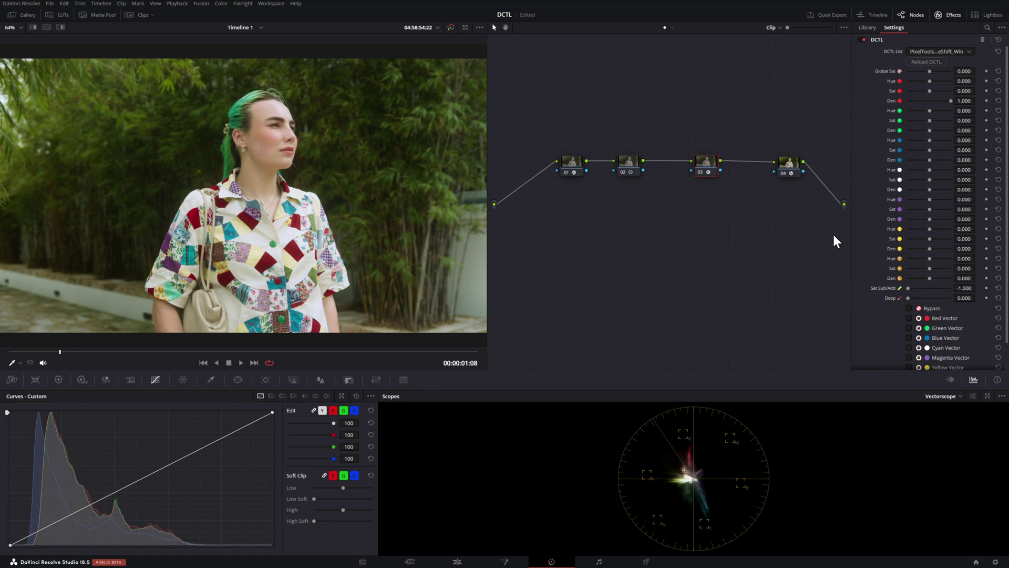
pyautogui.doubleClick(893, 100)
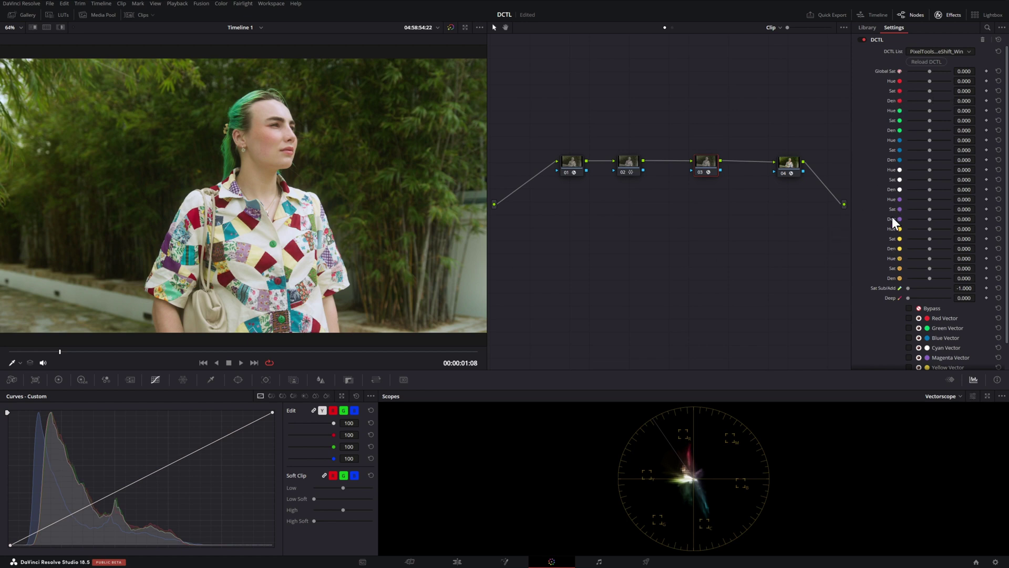
# Preview the Green, Blue and Skin vector isolations, then clear isolation to show the full frame.
pyautogui.scroll(-2, 1006, 326)
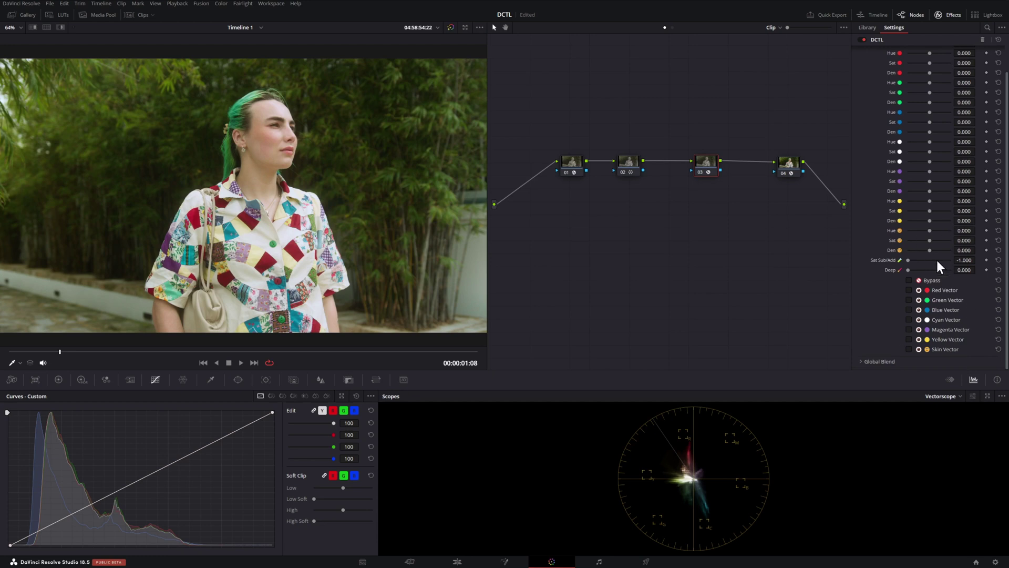
pyautogui.click(908, 300)
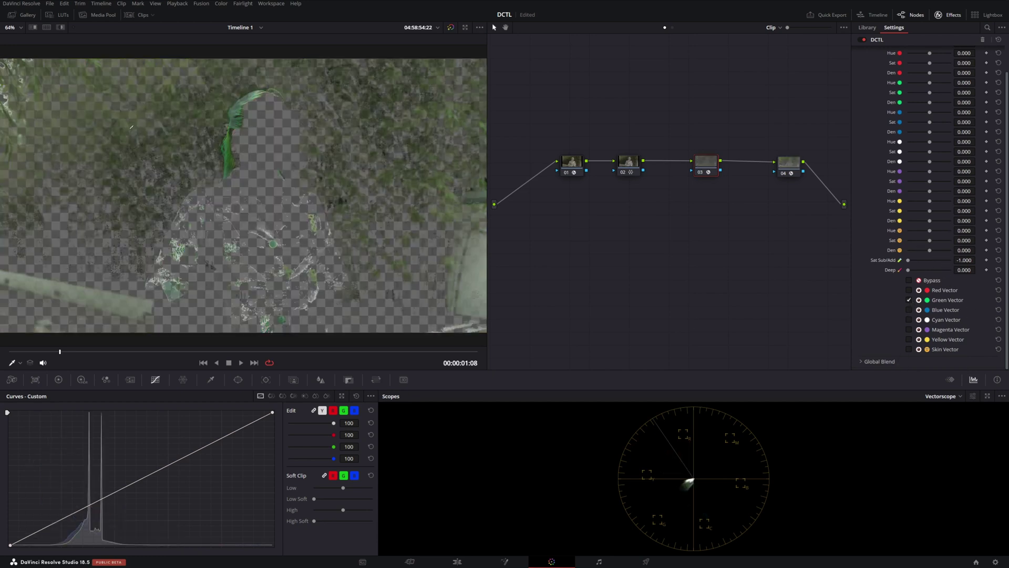
pyautogui.click(910, 300)
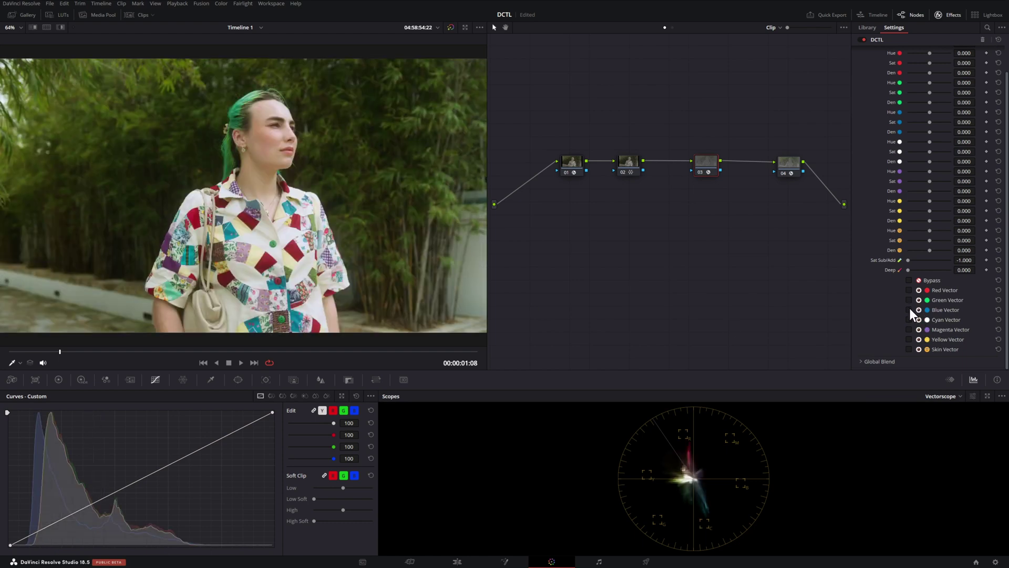
pyautogui.click(910, 310)
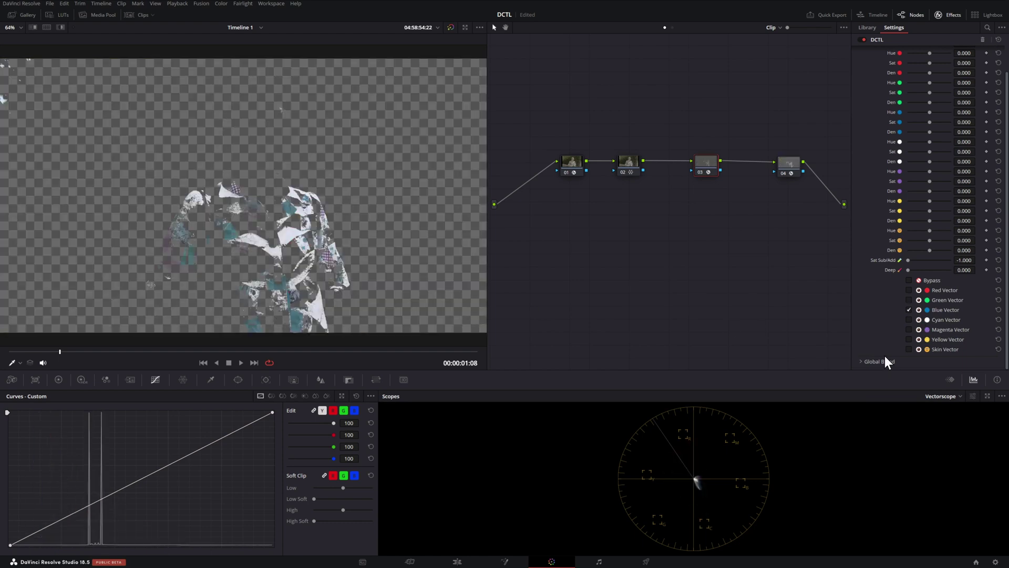
pyautogui.click(909, 349)
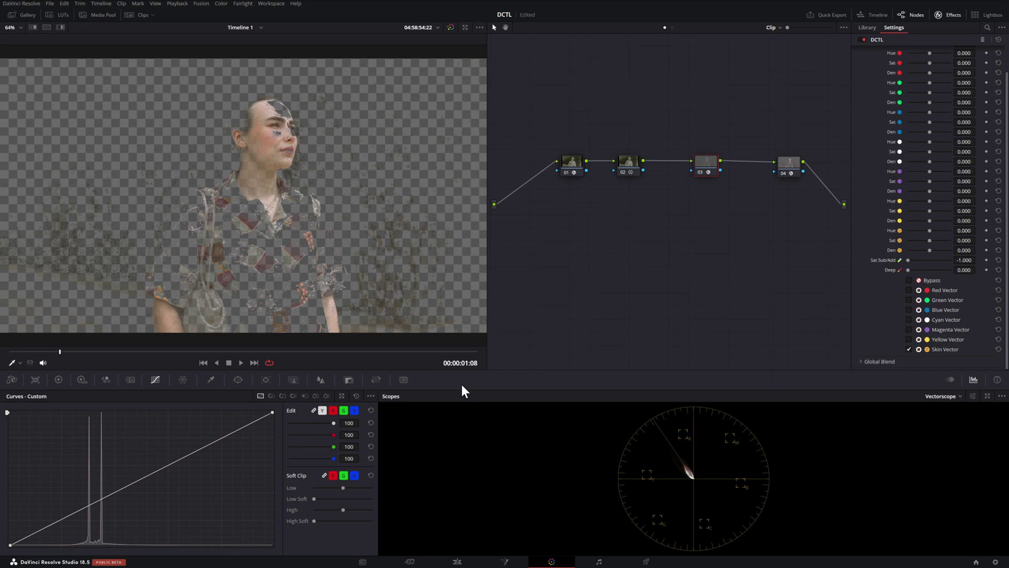
pyautogui.click(909, 349)
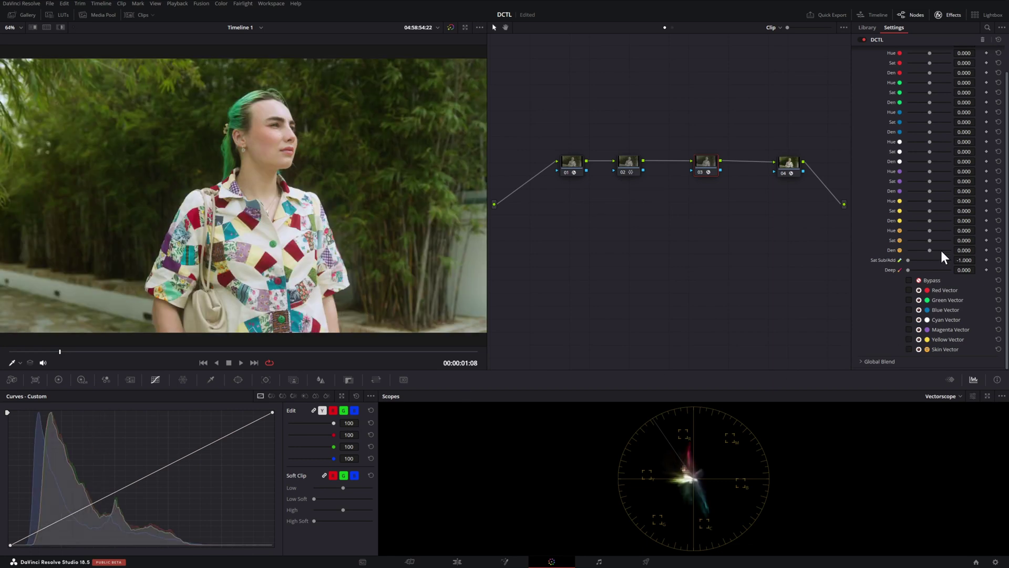
# Set skin Den to 1.000, yellow Hue to 0.376 and yellow Den to 0.633, then compare.
pyautogui.moveTo(930, 250); pyautogui.dragTo(955, 248)
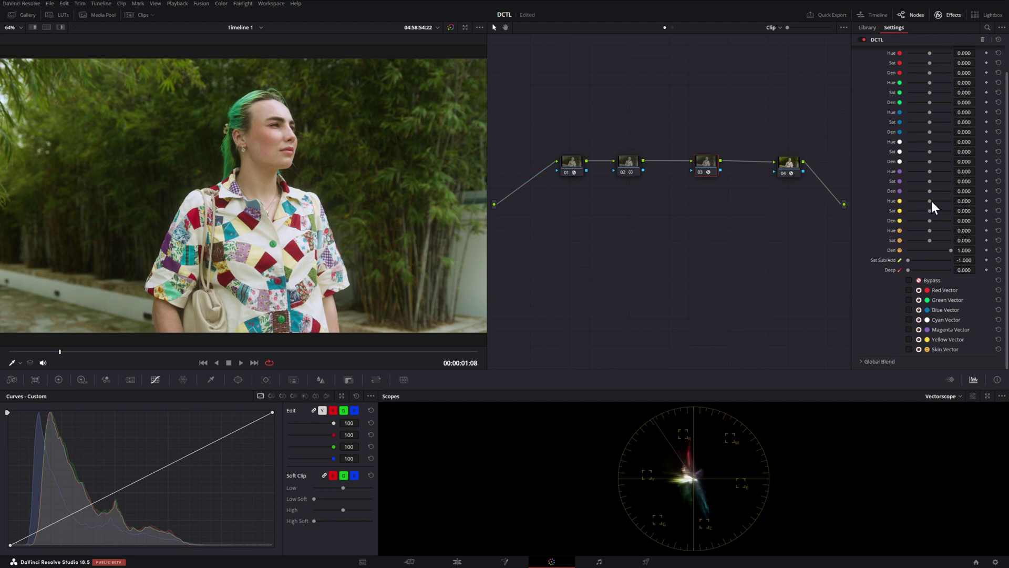
pyautogui.moveTo(932, 201); pyautogui.dragTo(938, 201)
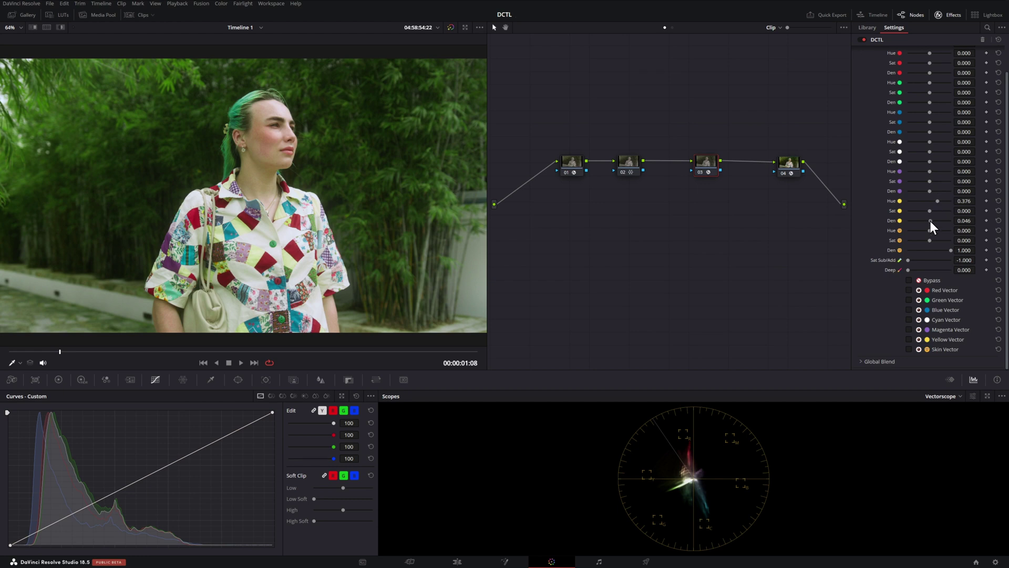
pyautogui.moveTo(929, 221); pyautogui.dragTo(942, 218)
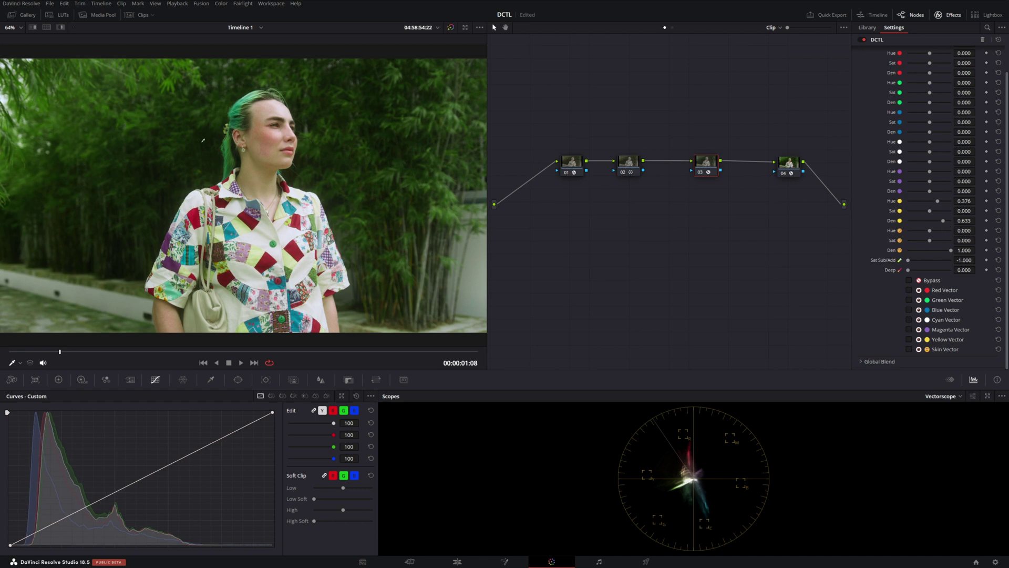
pyautogui.click(701, 175)
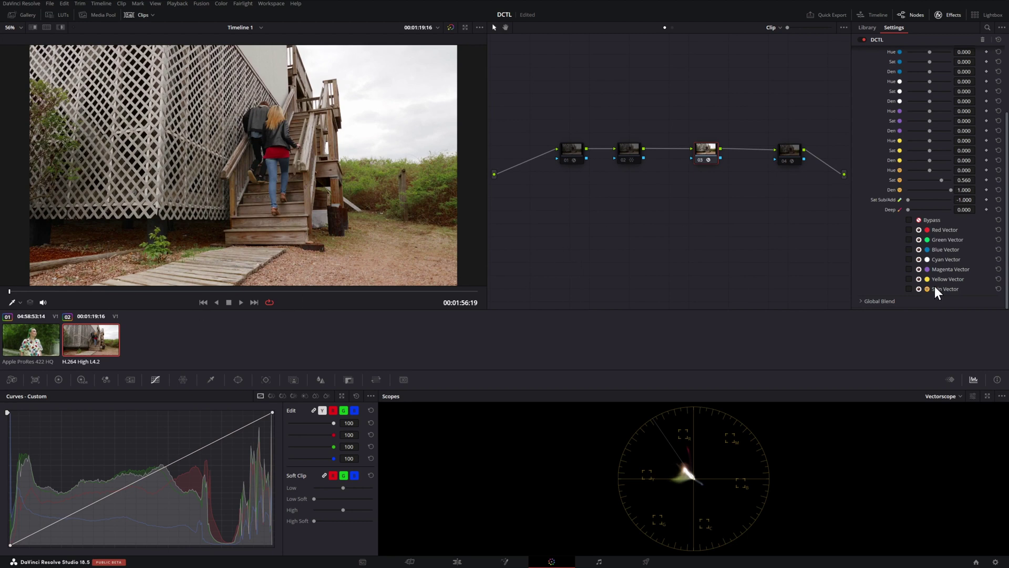
# On the stairs clip, preview the Skin Vector isolation, then raise Deep to about 0.68.
pyautogui.click(909, 289)
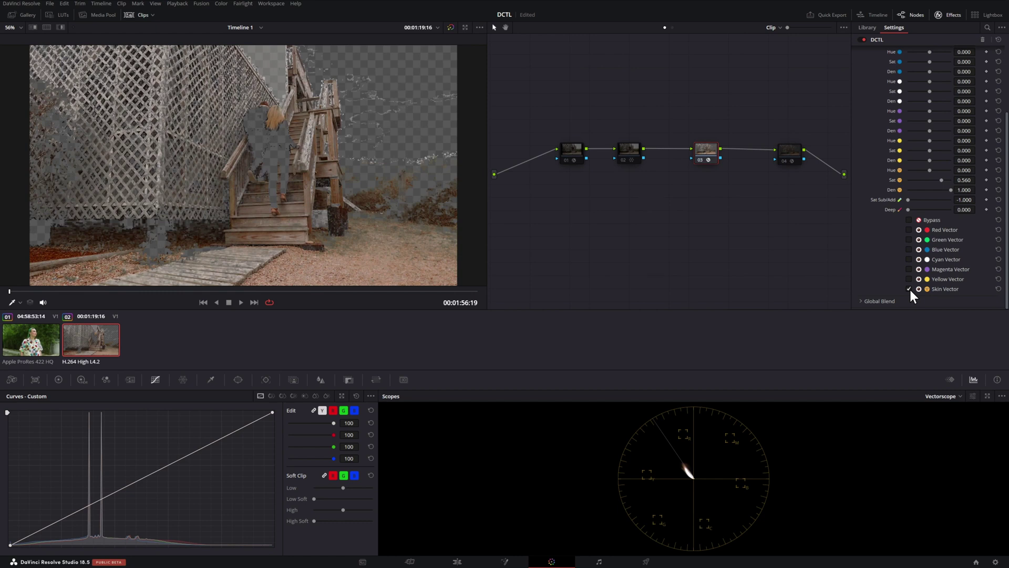
pyautogui.click(910, 289)
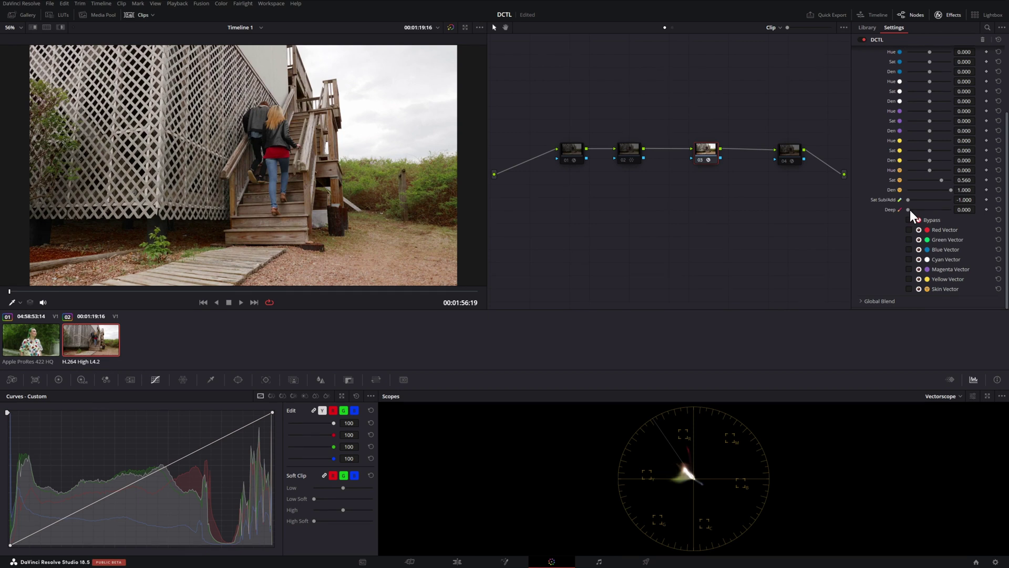
pyautogui.moveTo(911, 210); pyautogui.dragTo(935, 212)
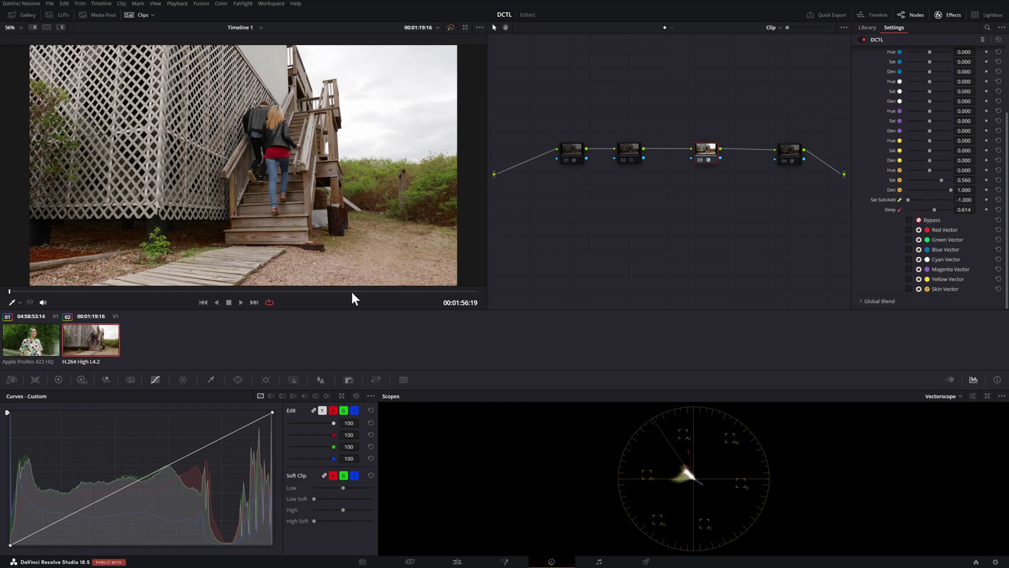
pyautogui.moveTo(929, 213)
pyautogui.mouseDown()
pyautogui.moveTo(919, 210)
pyautogui.moveTo(940, 213)
pyautogui.mouseUp()
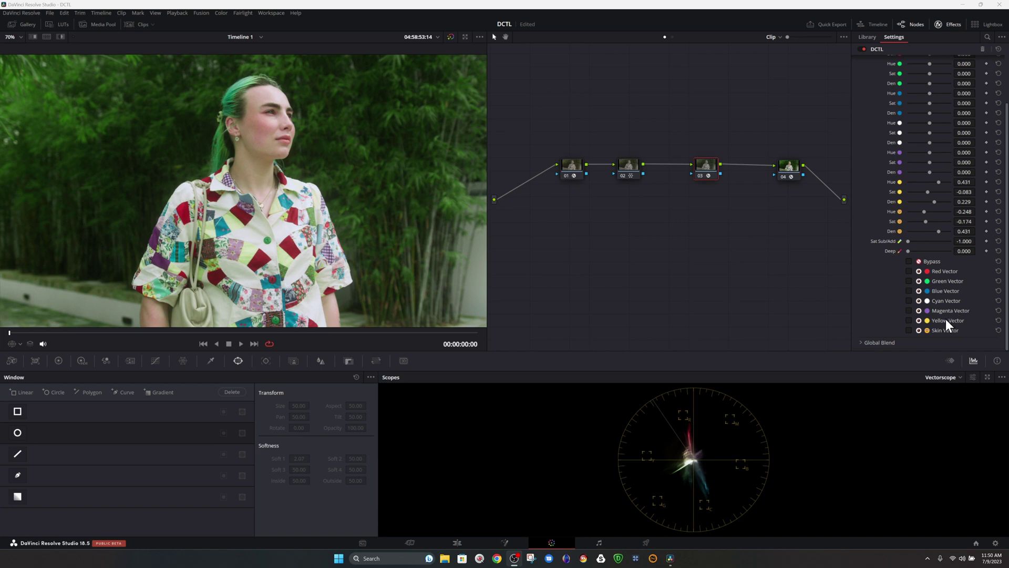
# Isolate the Yellow Vector, then compare ungraded versus graded and DCTL off versus on.
pyautogui.click(942, 320)
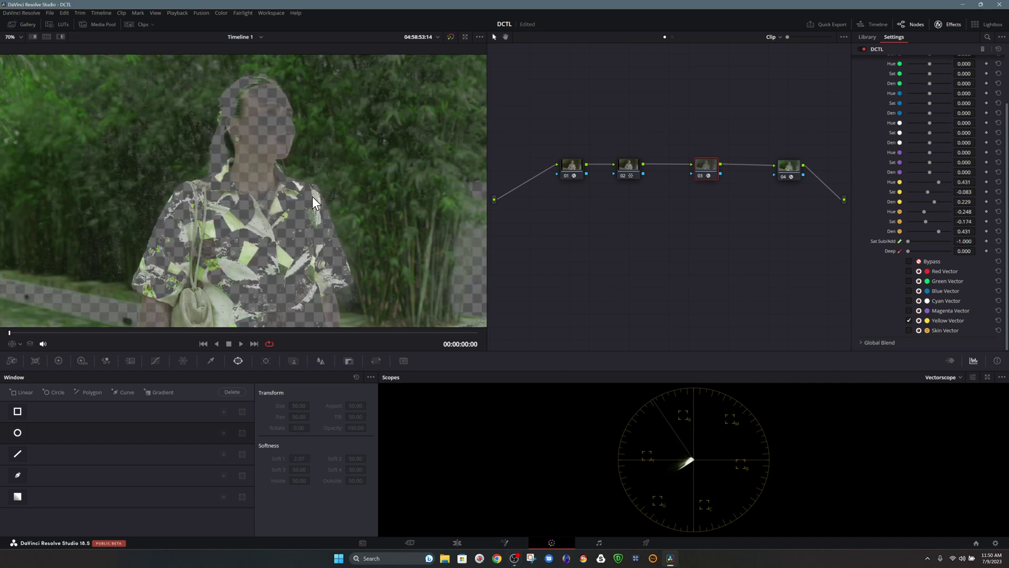
pyautogui.click(451, 37)
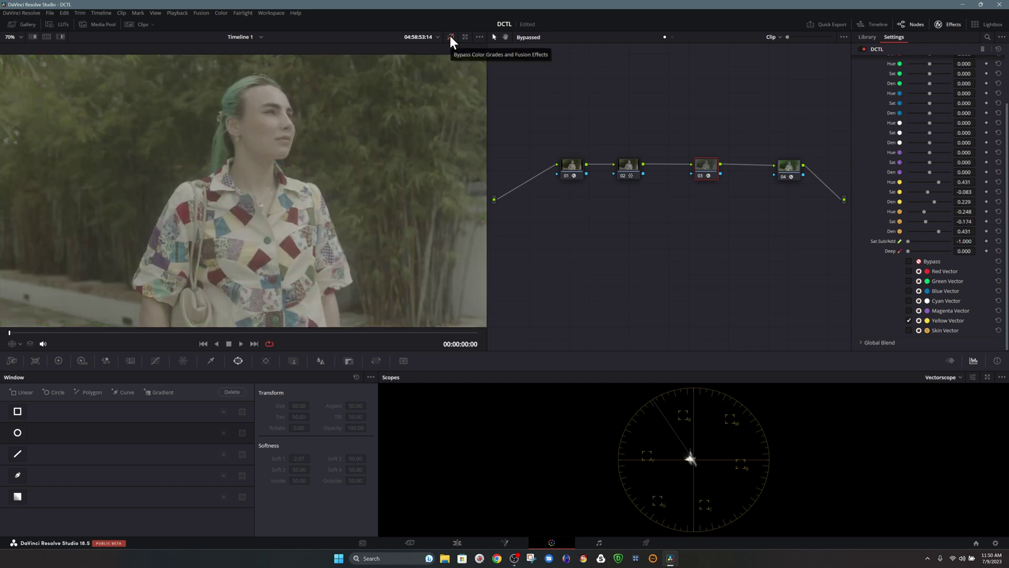
pyautogui.click(451, 36)
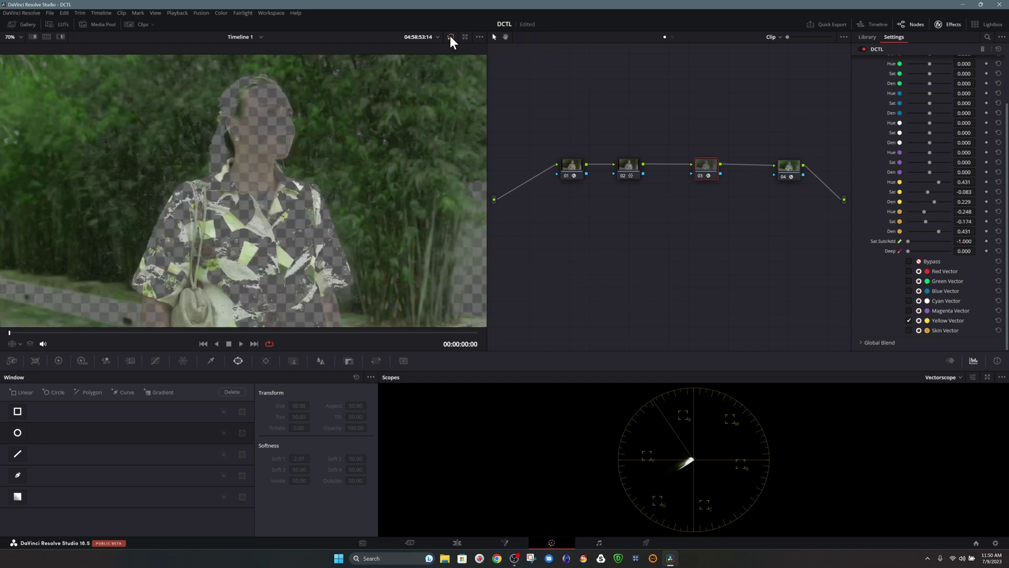
pyautogui.click(863, 50)
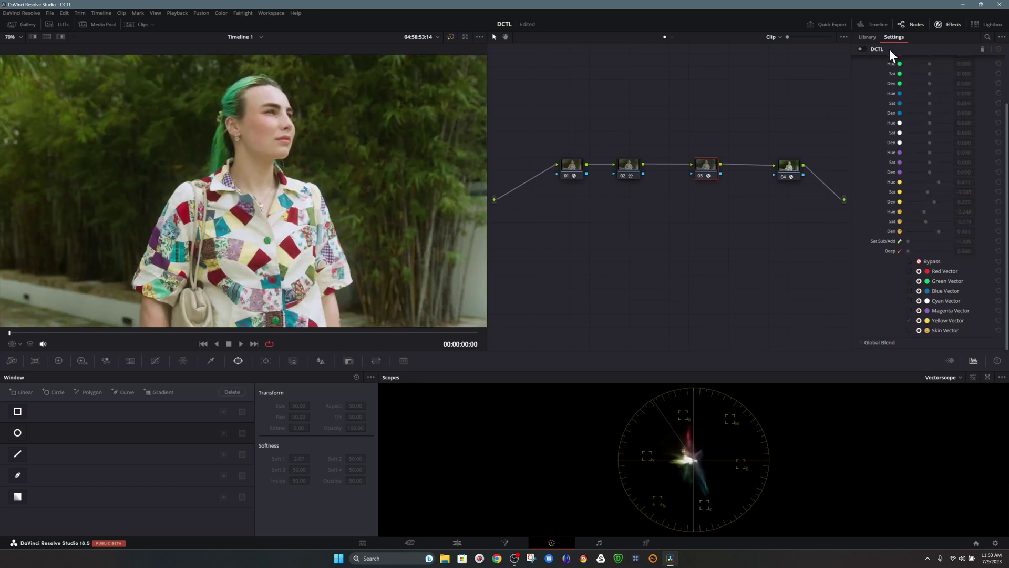
pyautogui.click(862, 49)
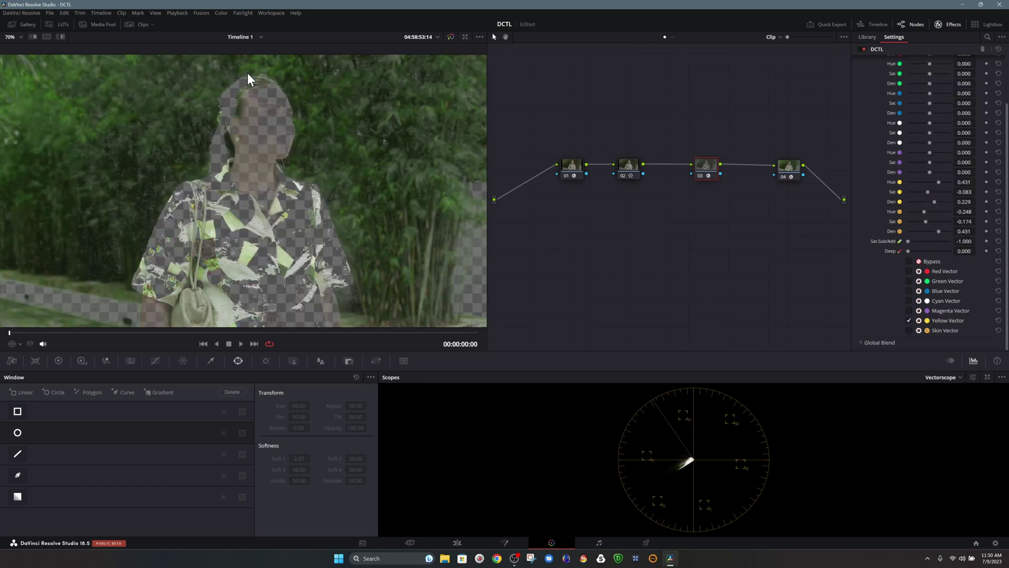
# Toggle the DCTL's Bypass checkbox on and off to compare the adjustments.
pyautogui.click(909, 261)
pyautogui.scroll(3, 341, 167)
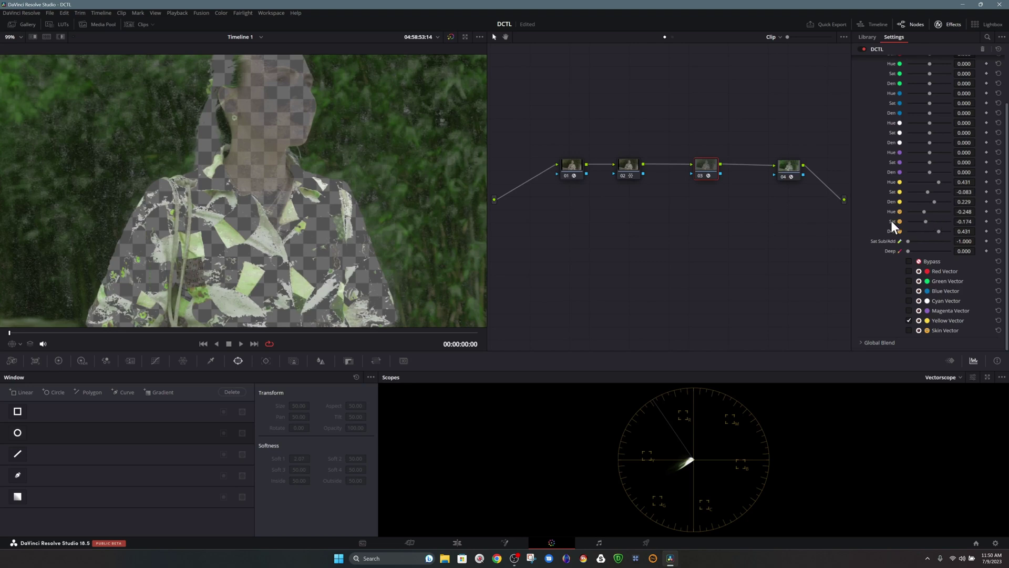
pyautogui.click(910, 261)
pyautogui.click(910, 262)
pyautogui.click(910, 261)
pyautogui.click(910, 261)
pyautogui.scroll(-5, 305, 182)
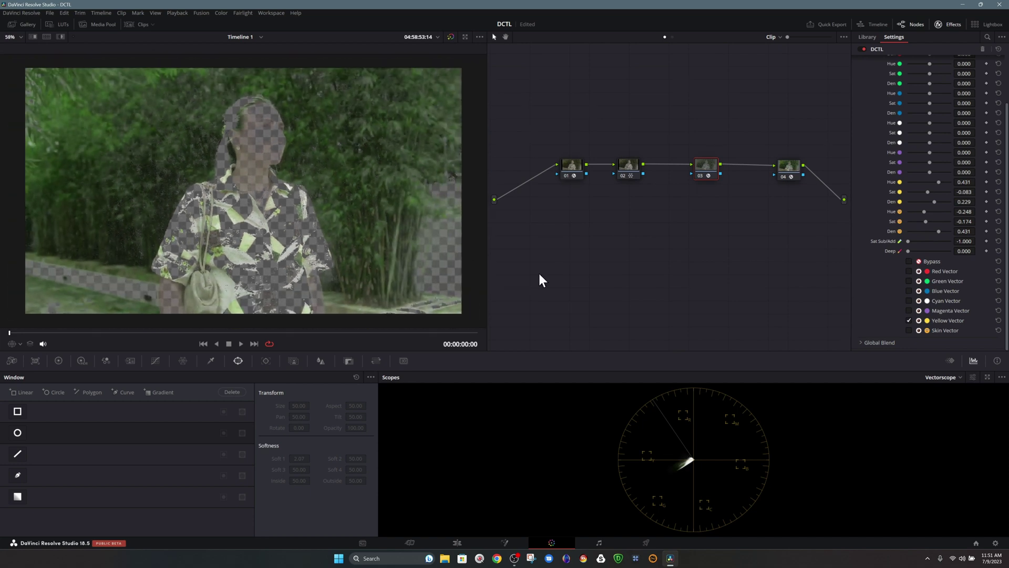